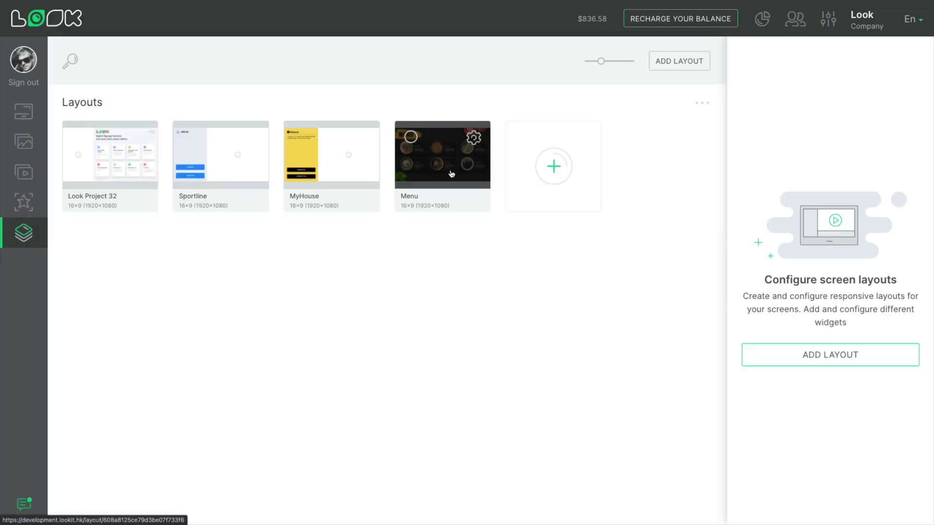
In the Menu layout's actions, create a new action named 'Seafood Price'.
click(220, 156)
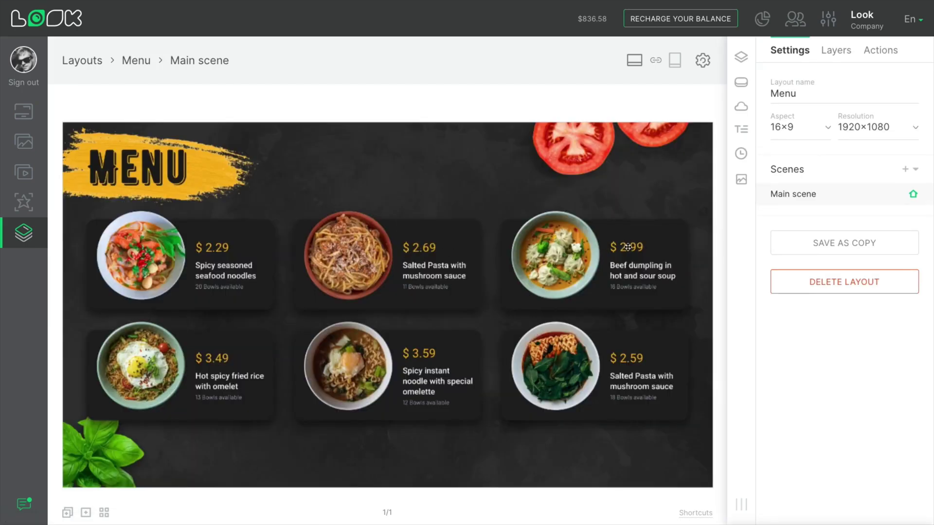
click(849, 50)
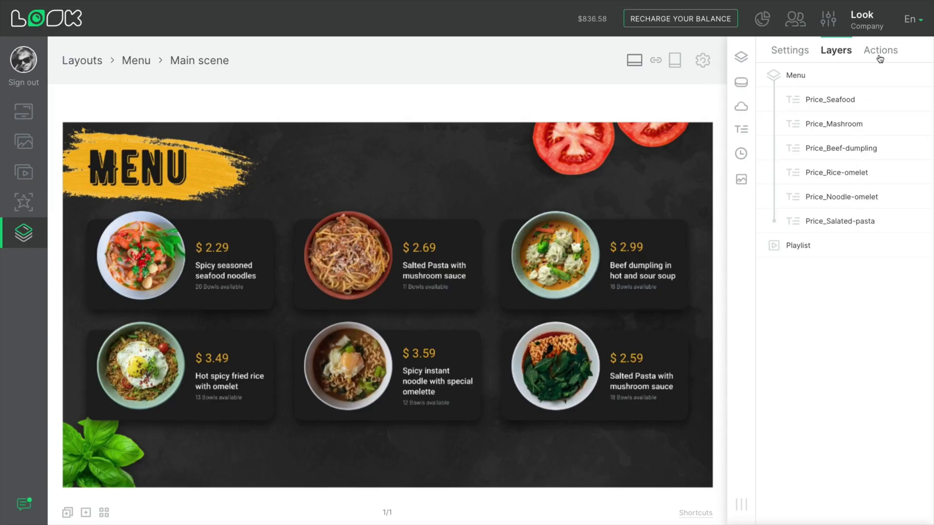
click(879, 58)
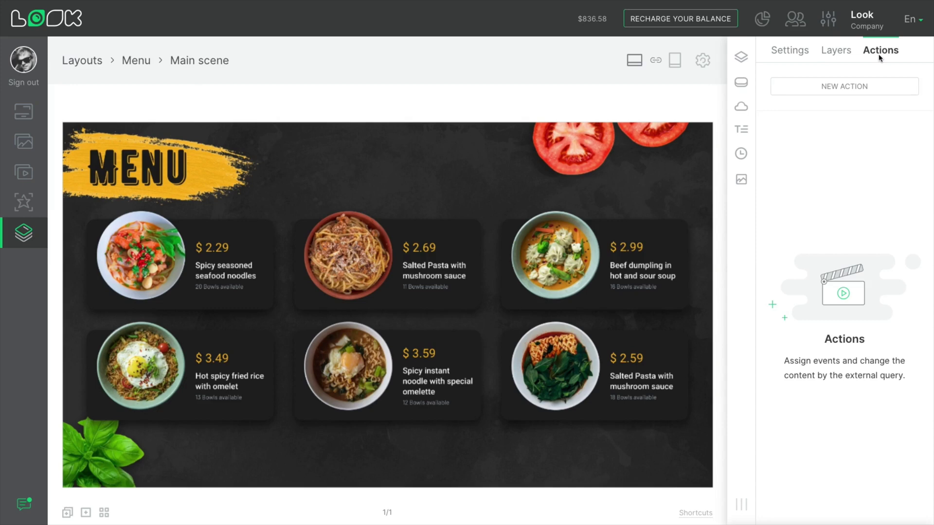
click(870, 87)
click(815, 122)
double_click(815, 121)
text(Seafood Price)
Make it a Modifier action targeting the Price_Seafood layer in Main scene.
click(868, 177)
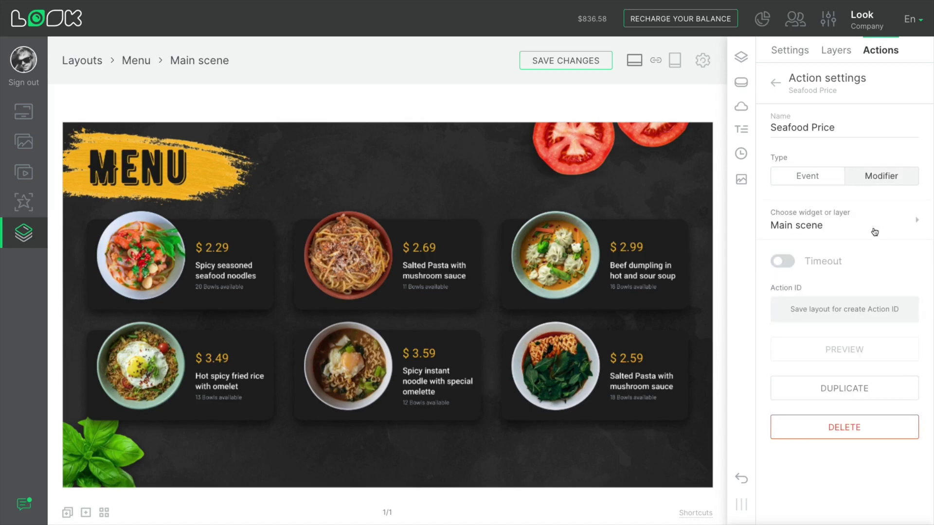
click(905, 235)
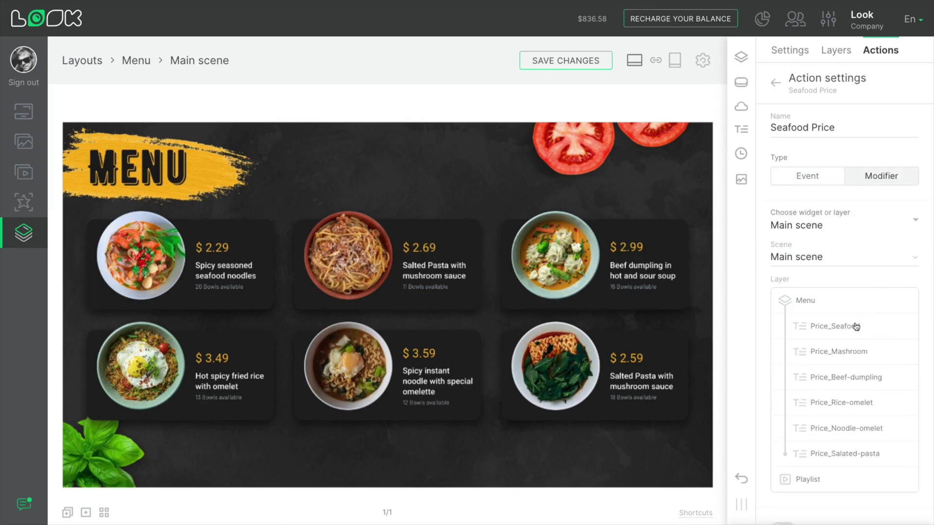
click(880, 329)
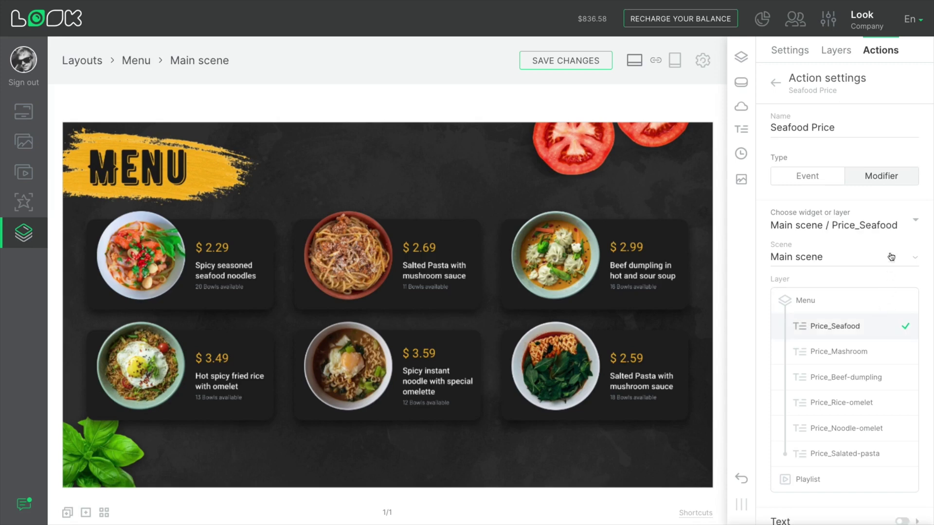
click(905, 220)
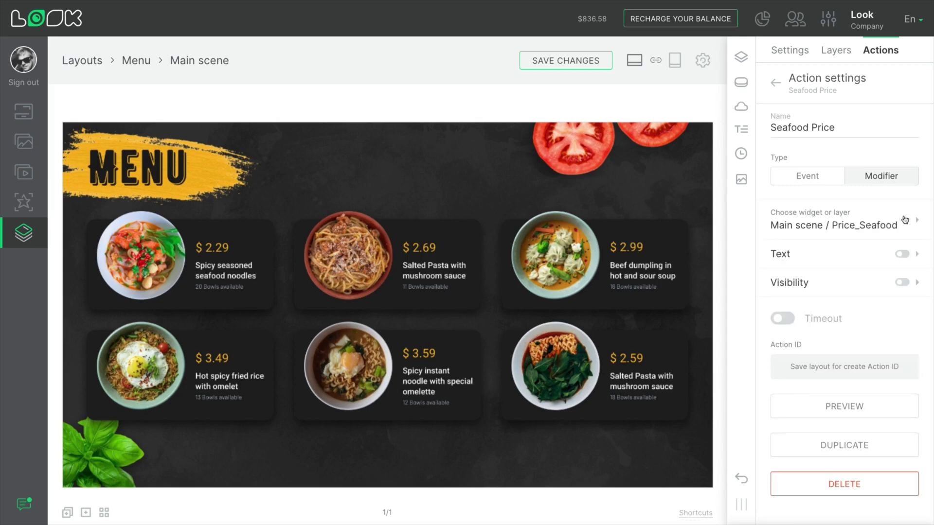
Leave the Seafood Price action's default text empty and save the Menu layout.
click(919, 257)
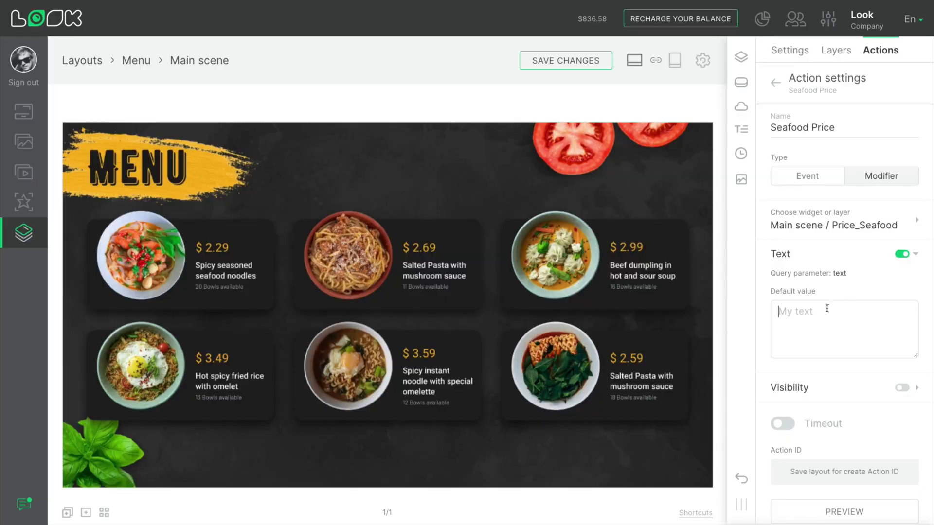
text(No Dataa)
drag(840, 313, 770, 316)
key(BackSpace)
click(916, 253)
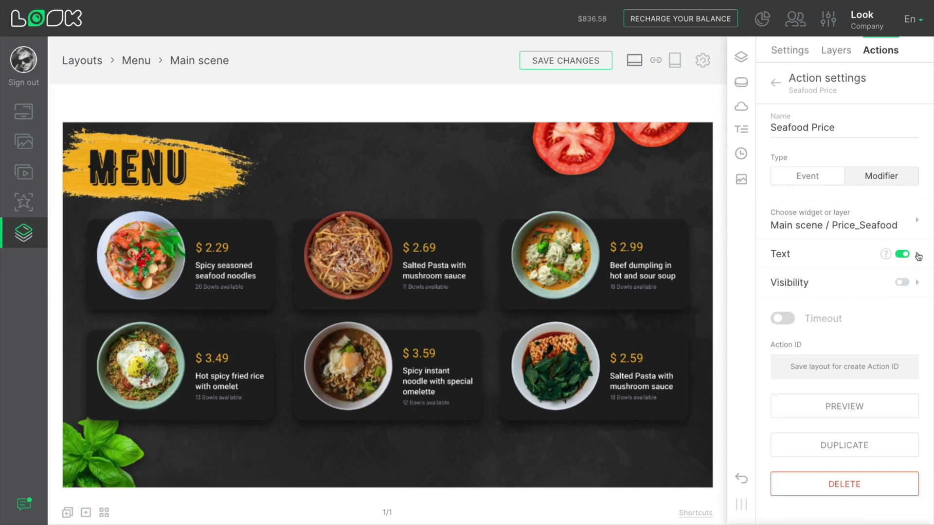
click(610, 65)
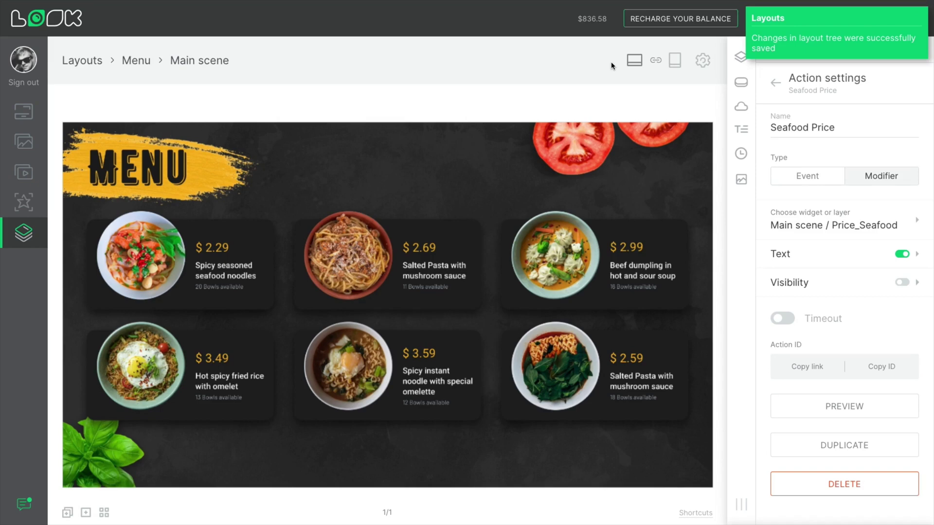
Assign the Menu layout to the Office screen through its layout configuration.
click(27, 111)
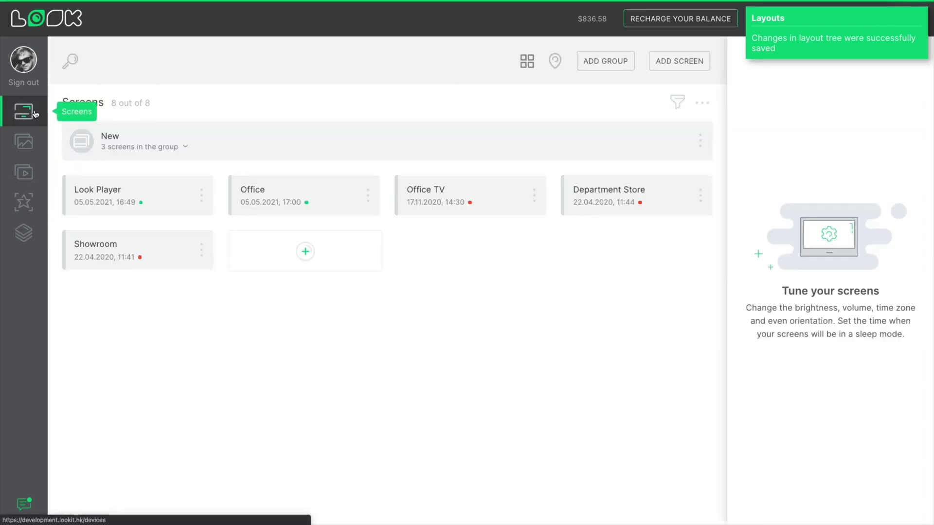
click(269, 192)
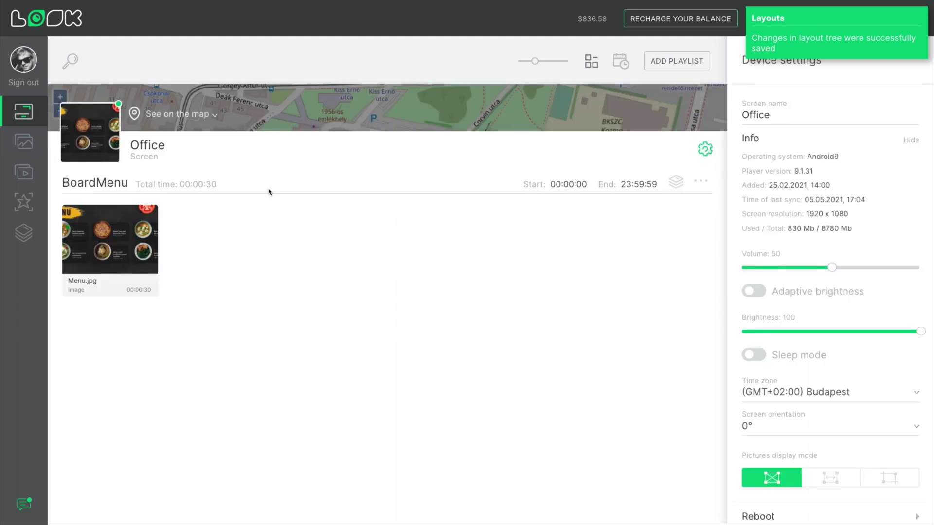
click(675, 181)
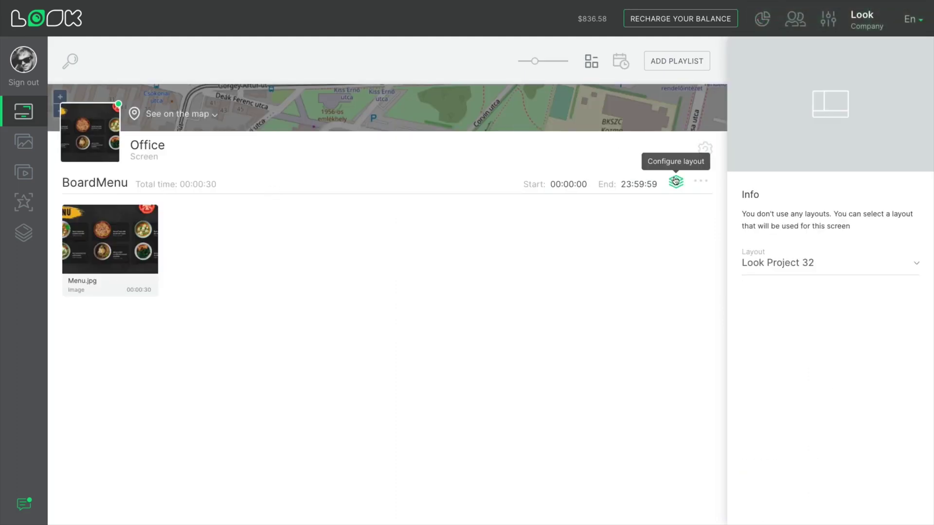
click(859, 270)
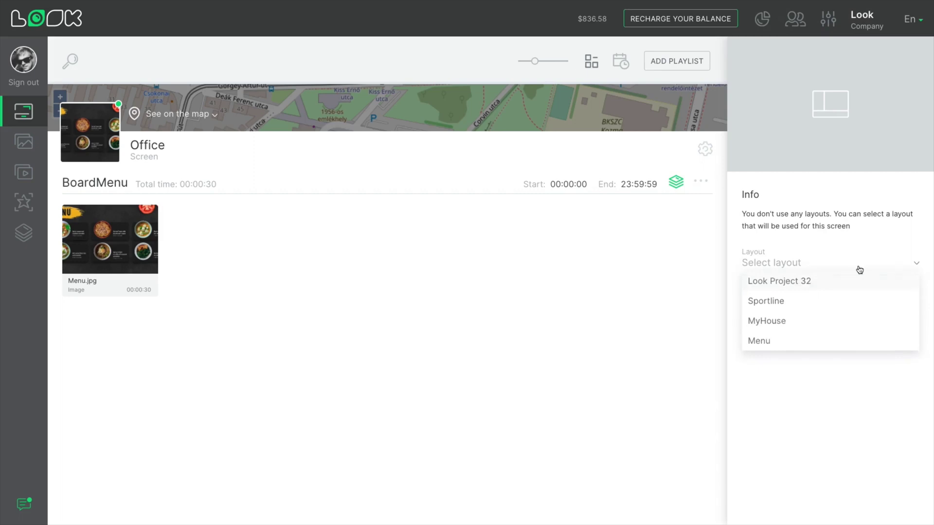
click(837, 344)
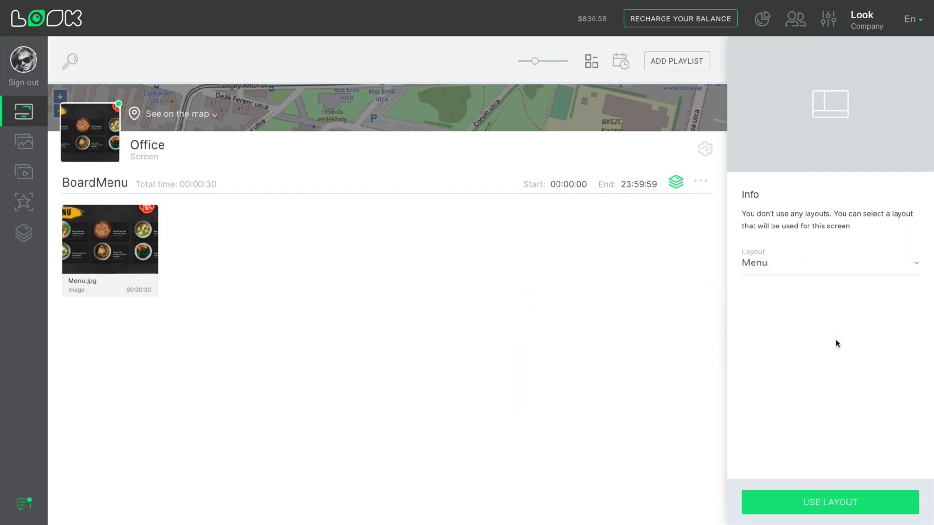
click(834, 500)
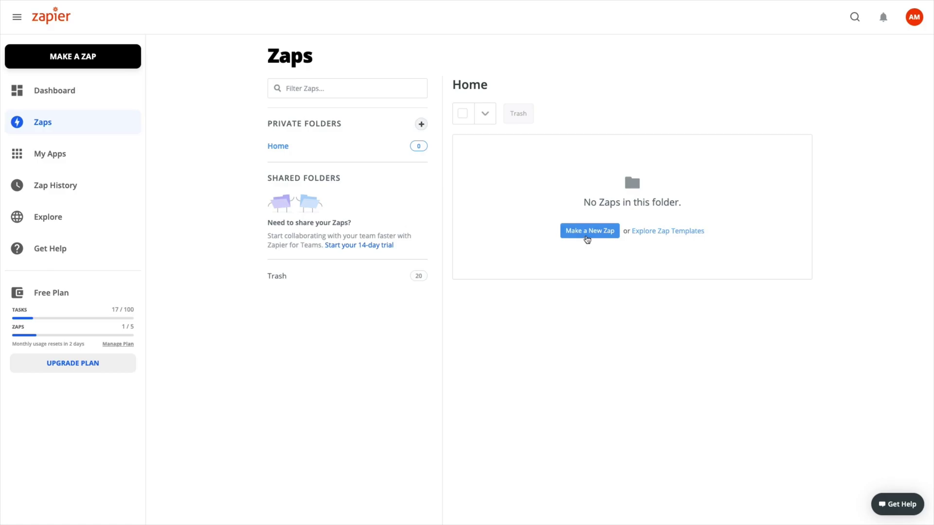
Start a new zap with a Google Sheets 'New or Updated Spreadsheet Row' trigger on the connected account.
click(586, 237)
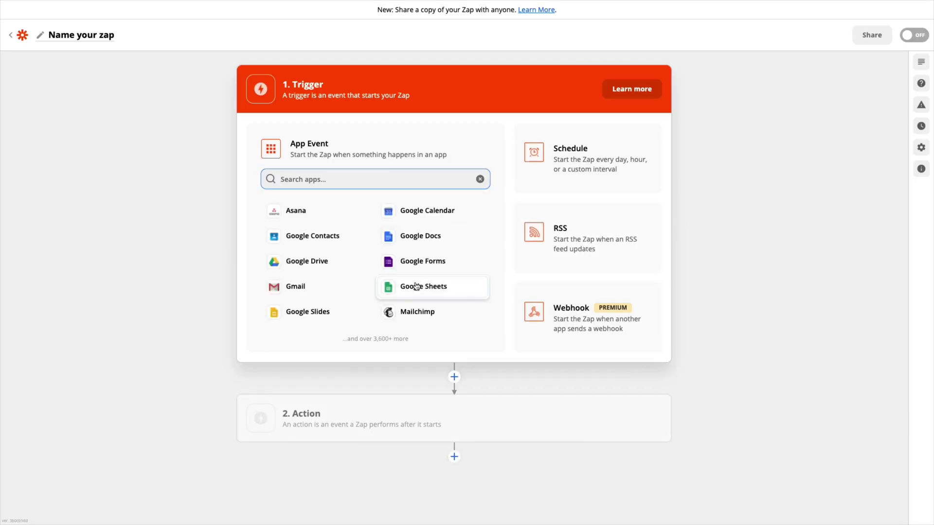
click(416, 286)
click(423, 219)
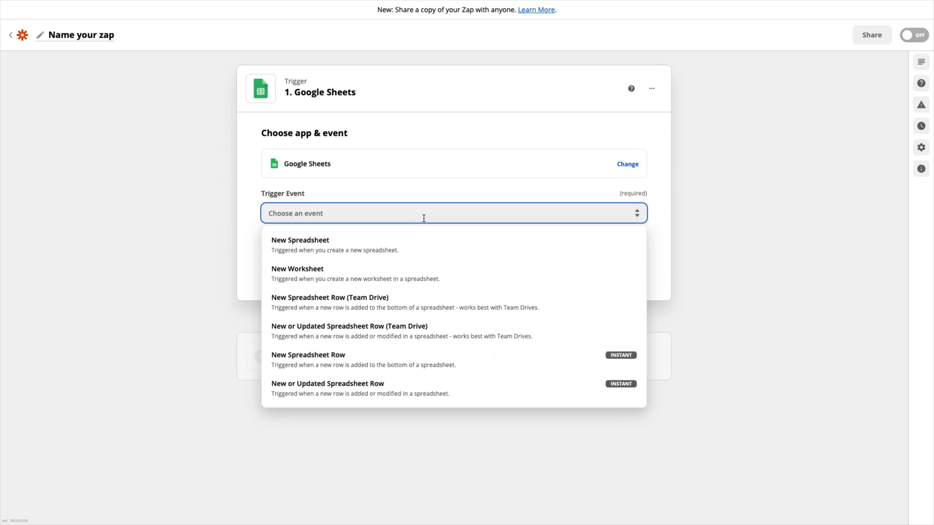
click(416, 384)
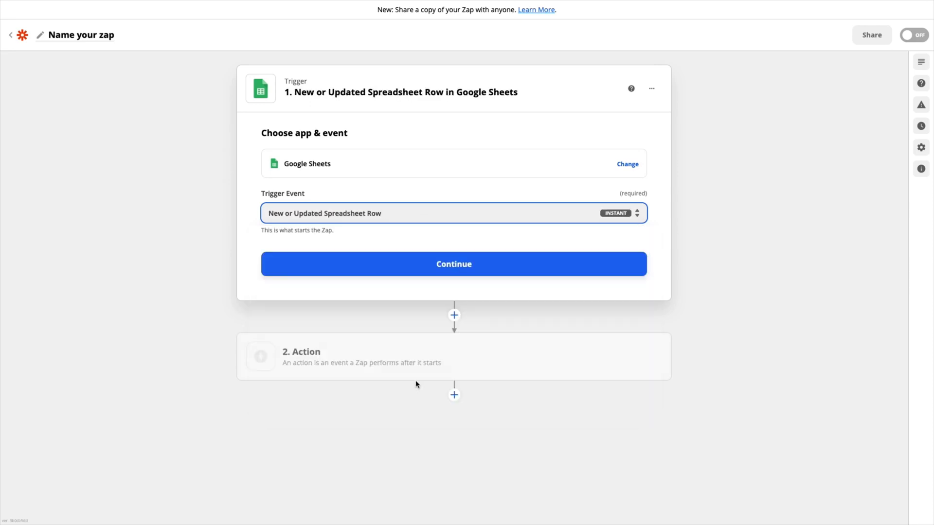
click(415, 267)
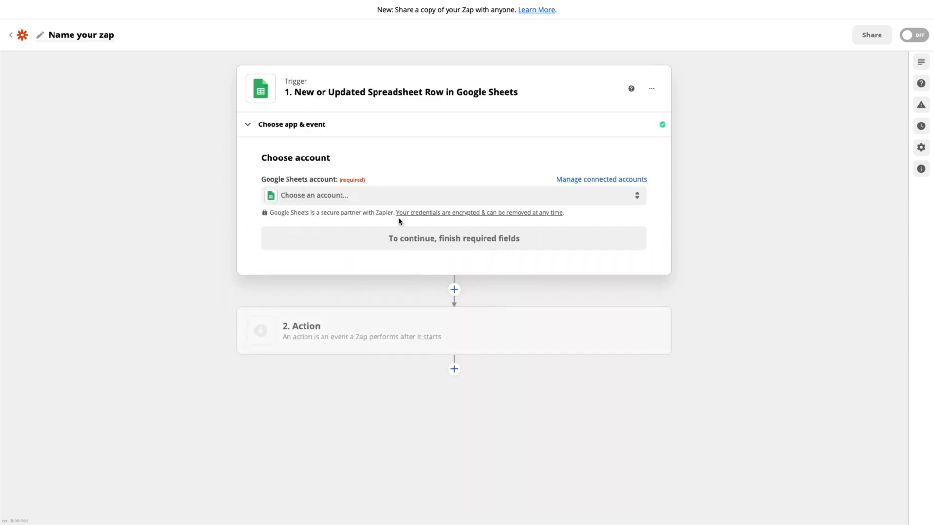
click(400, 199)
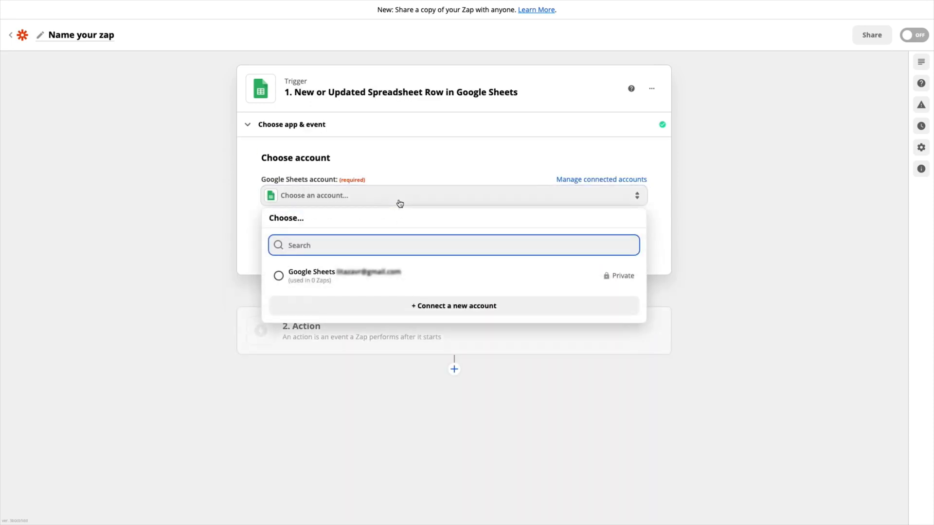
click(368, 279)
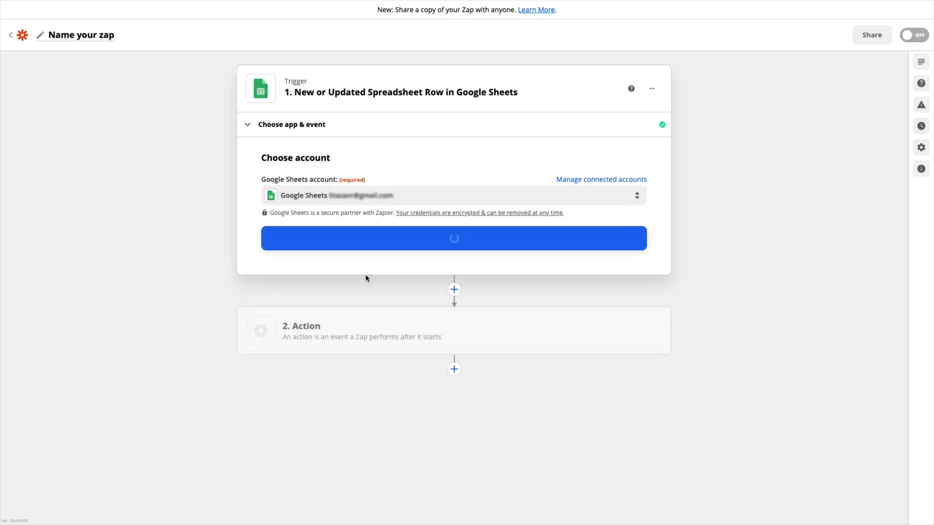
click(382, 246)
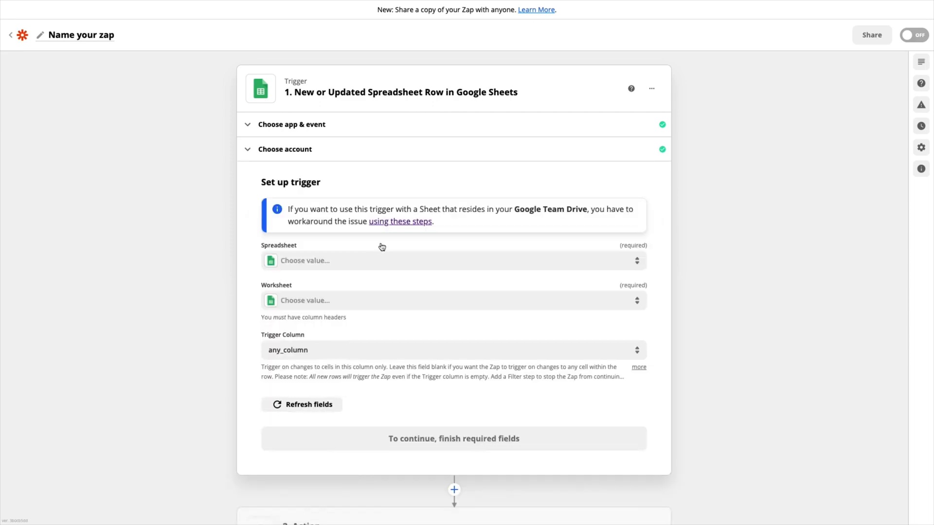
Point the trigger at the Menu Action spreadsheet's Menu worksheet and Price column, then test it.
click(375, 260)
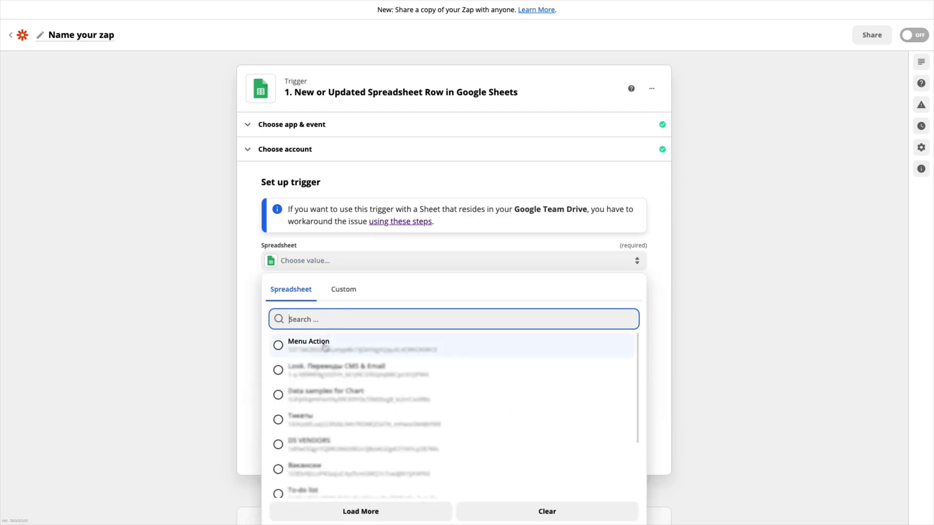
click(325, 347)
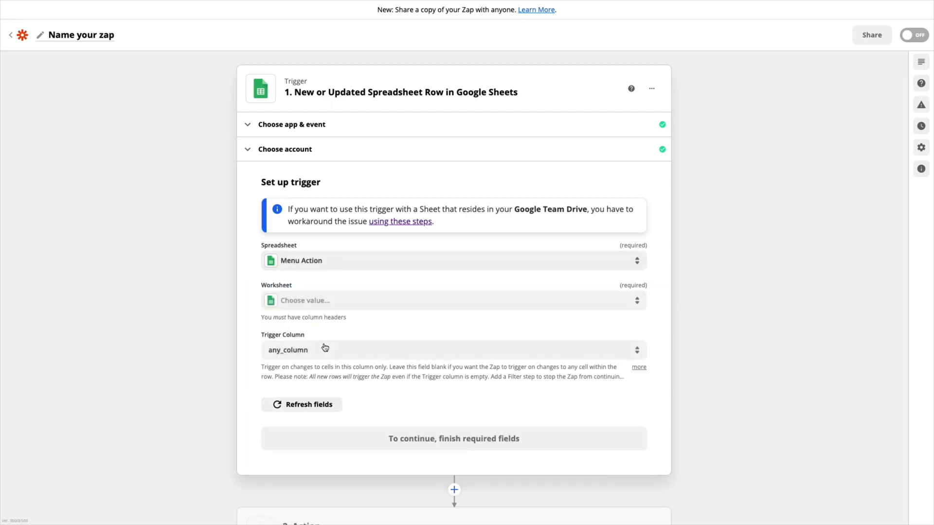
click(342, 307)
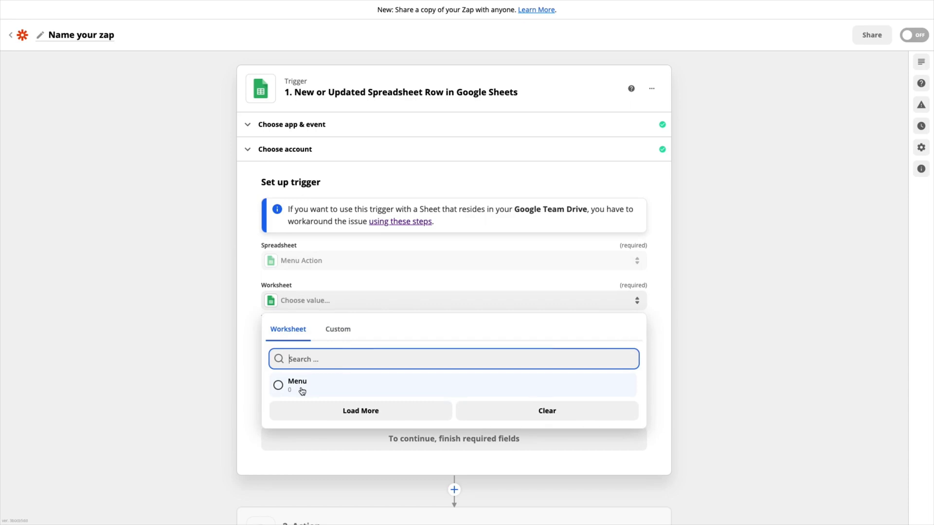
click(301, 389)
click(319, 350)
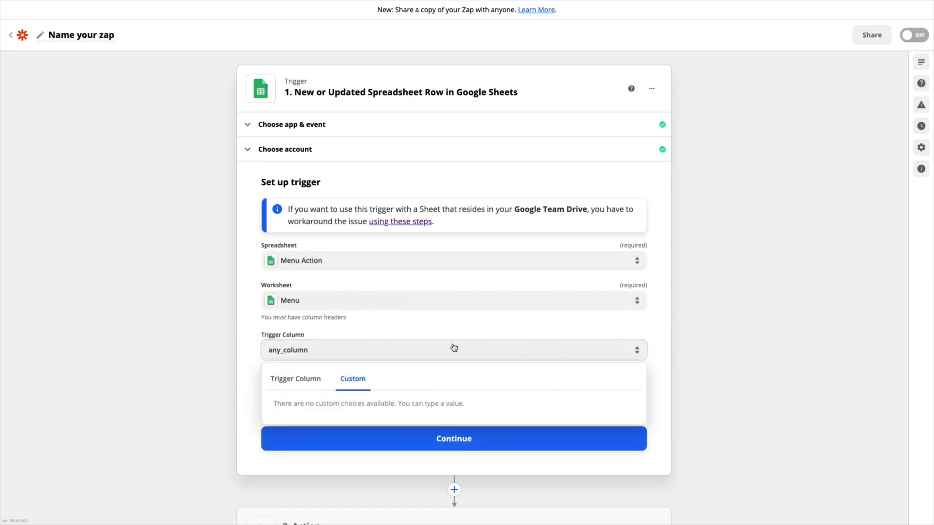
click(306, 384)
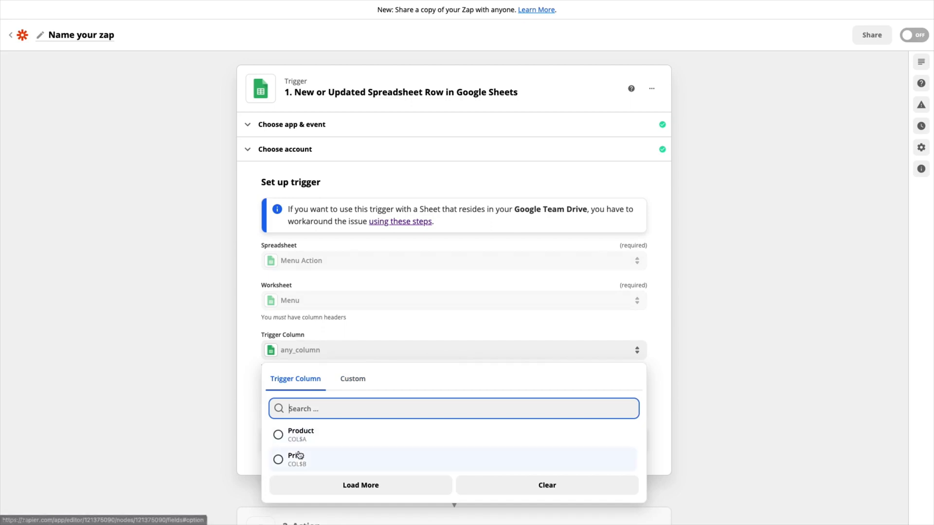
click(310, 461)
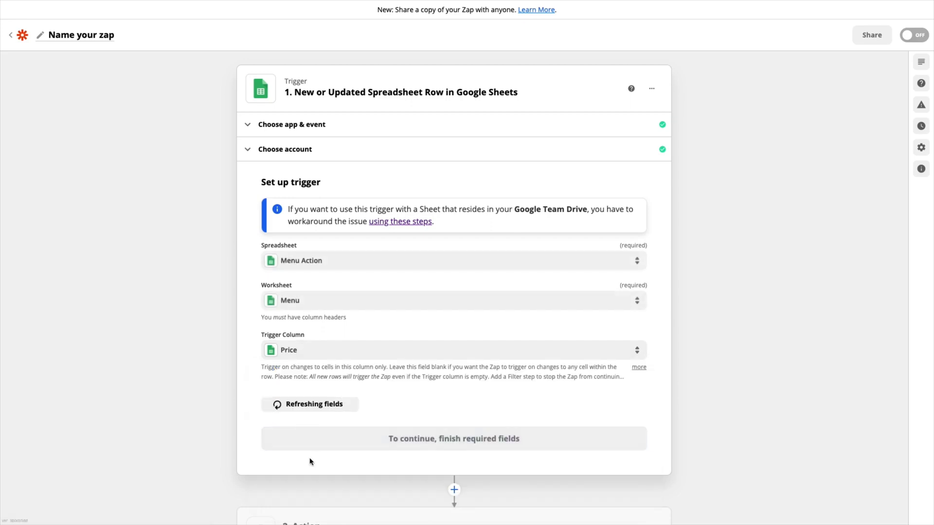
click(338, 441)
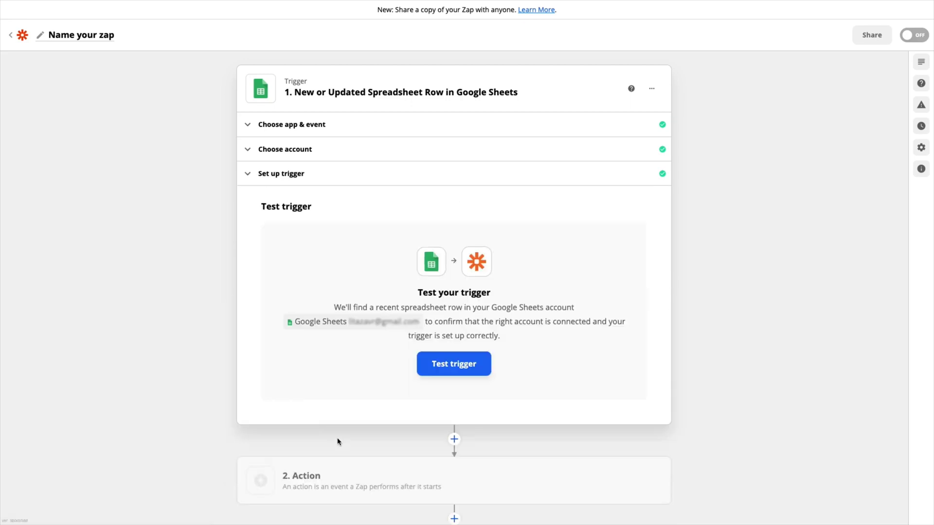
click(460, 371)
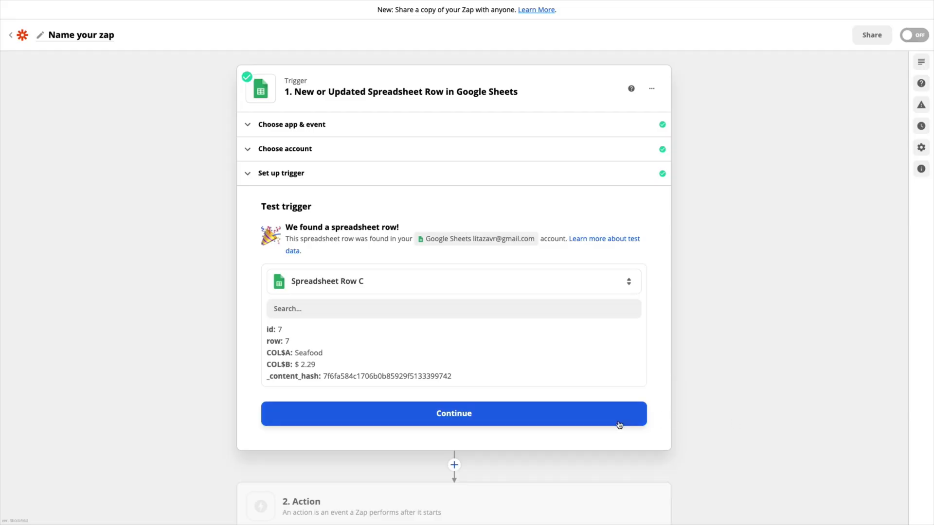
Add a LOOK (1.0.0) Send Action step and begin connecting the LOOK account.
click(575, 427)
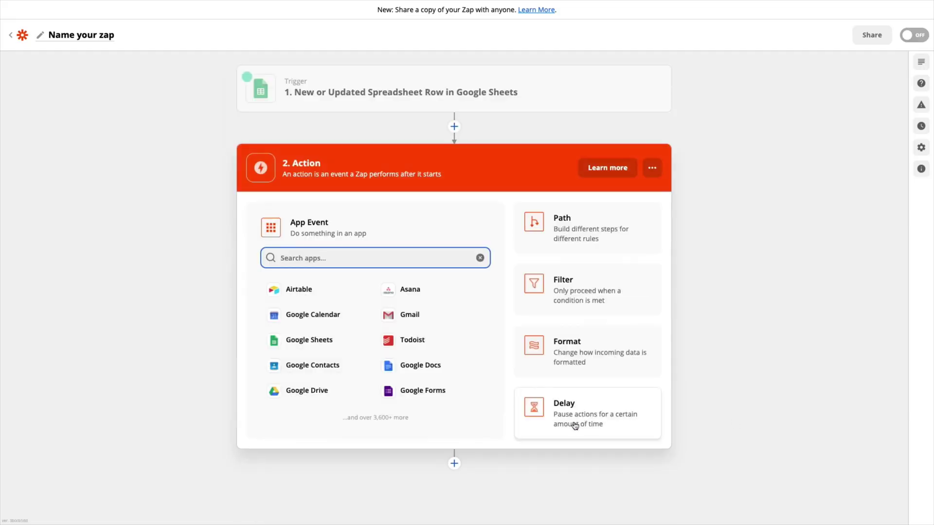
text(look)
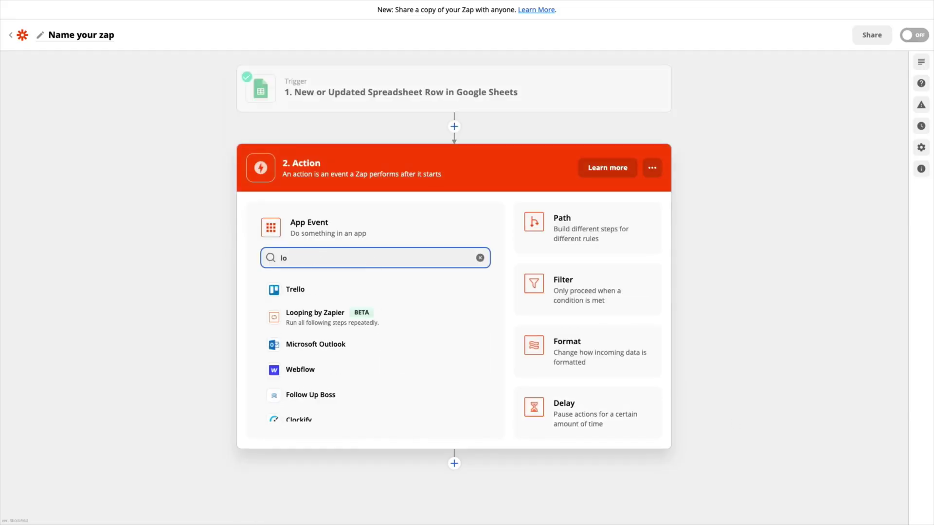
click(356, 344)
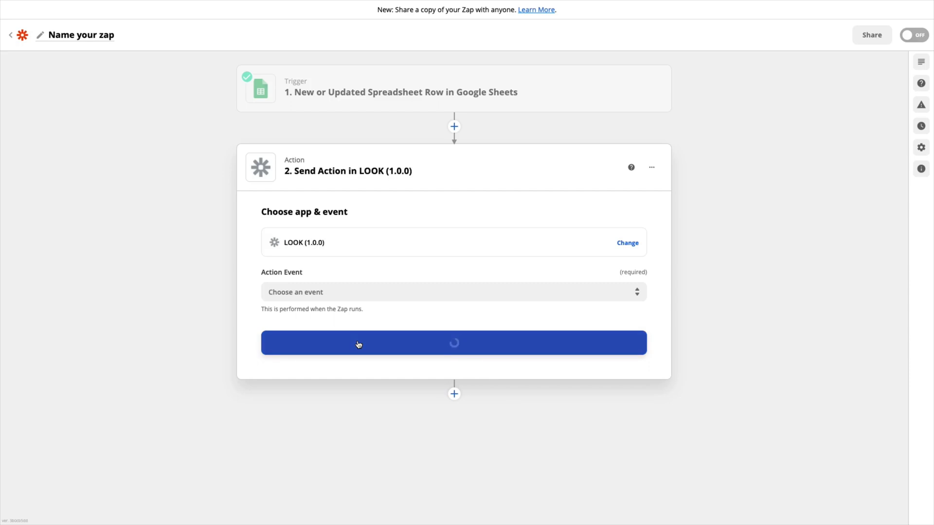
click(379, 290)
click(363, 340)
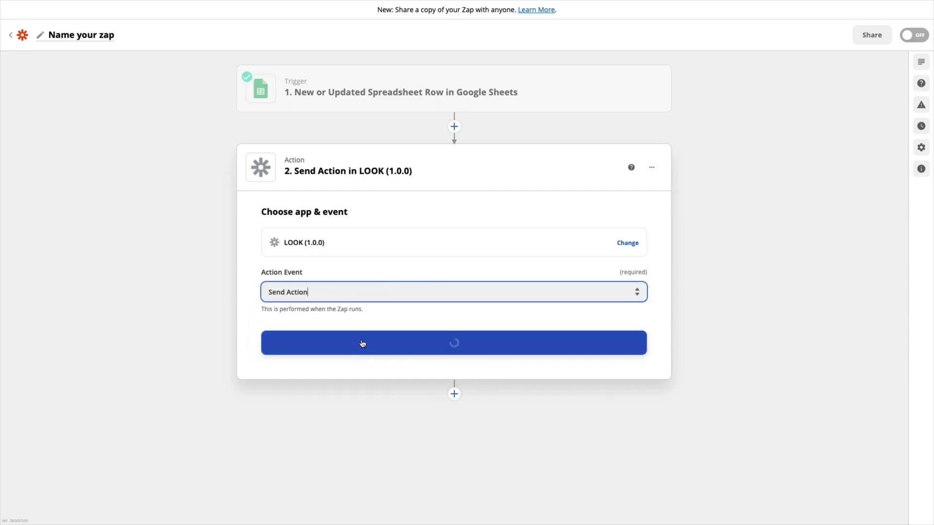
click(361, 343)
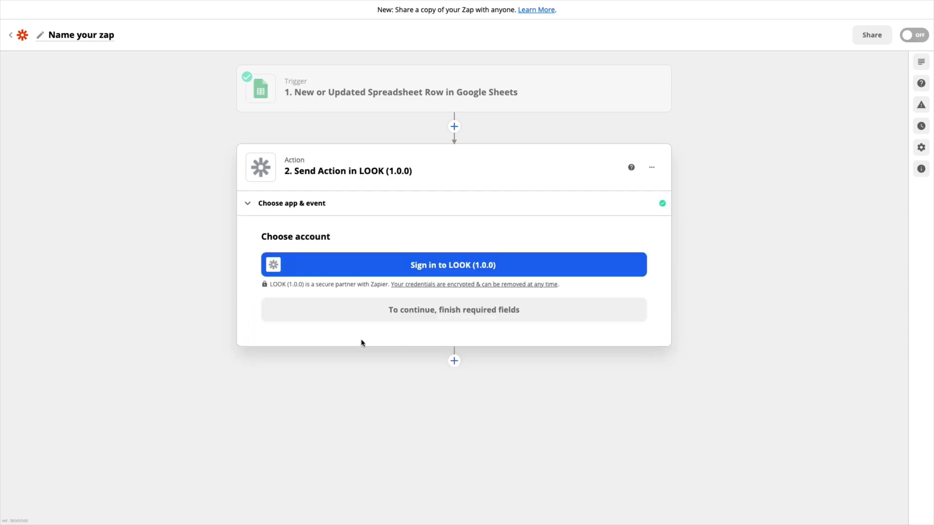
click(380, 271)
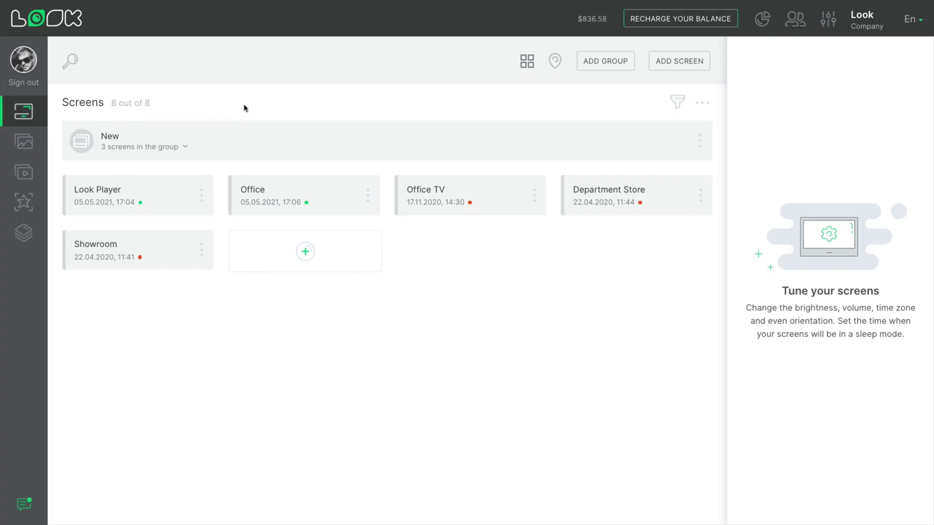
Copy the Action API key from Look's company settings into Zapier's API Key field.
click(825, 24)
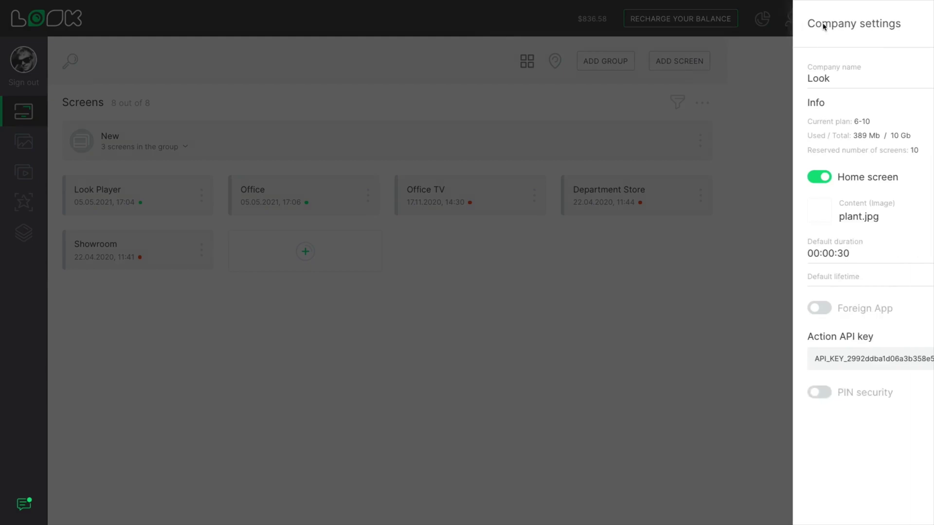
double_click(813, 370)
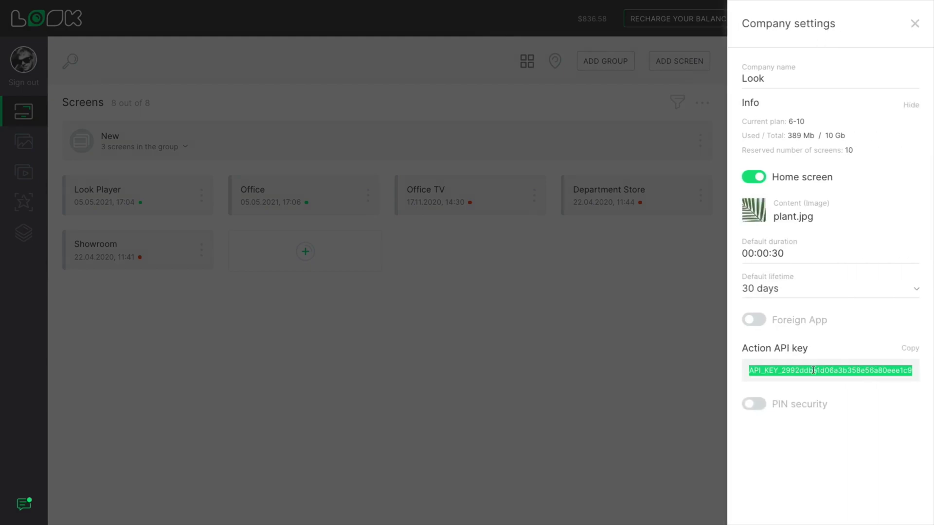
click(907, 349)
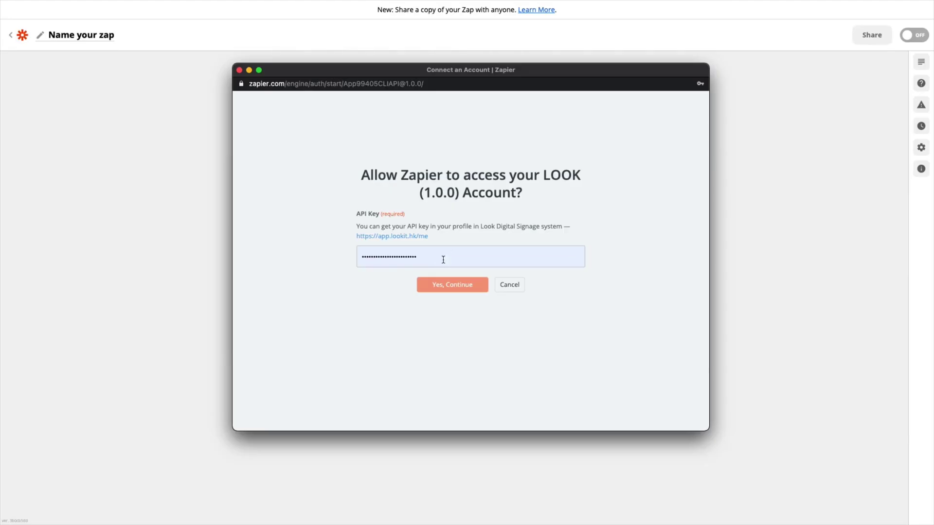
key(super+v)
drag(442, 255, 356, 253)
key(BackSpace)
key(super+v)
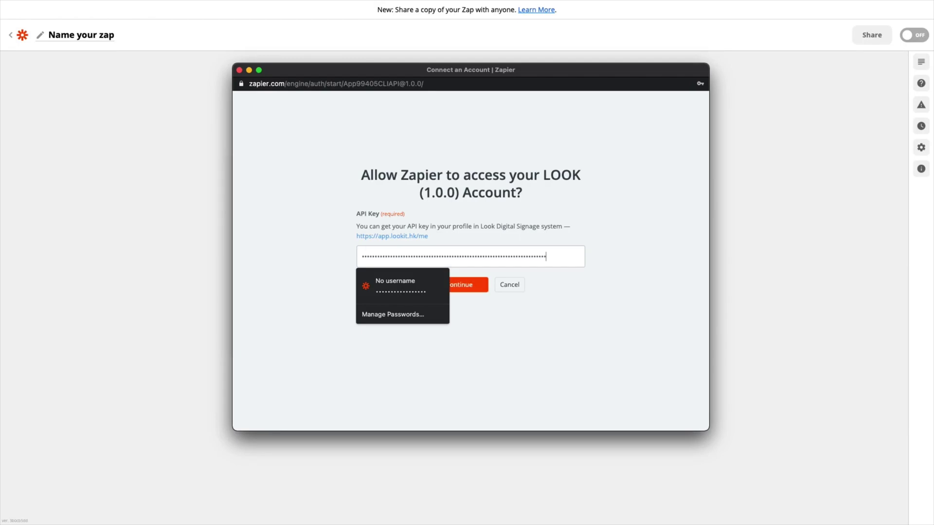
Authorize Zapier's access and select the connected LOOK account for the step.
click(458, 309)
click(465, 287)
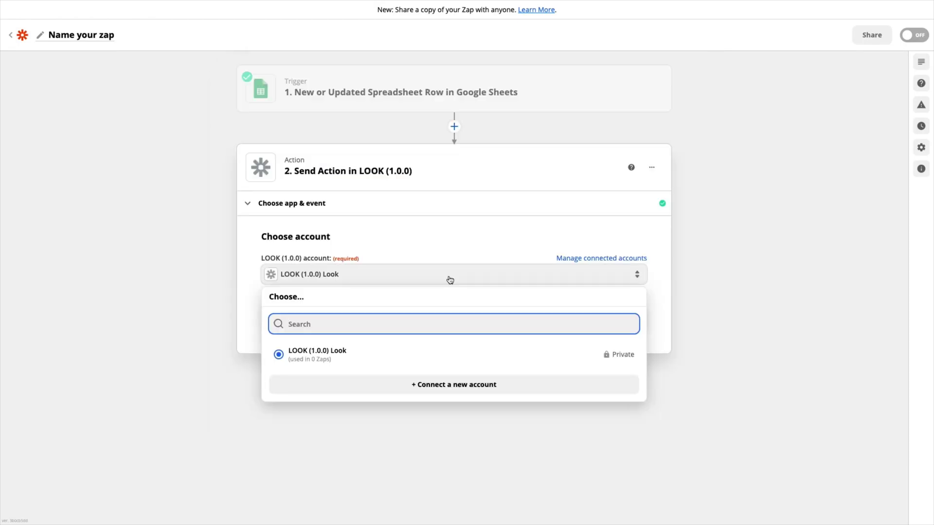
click(398, 352)
click(403, 316)
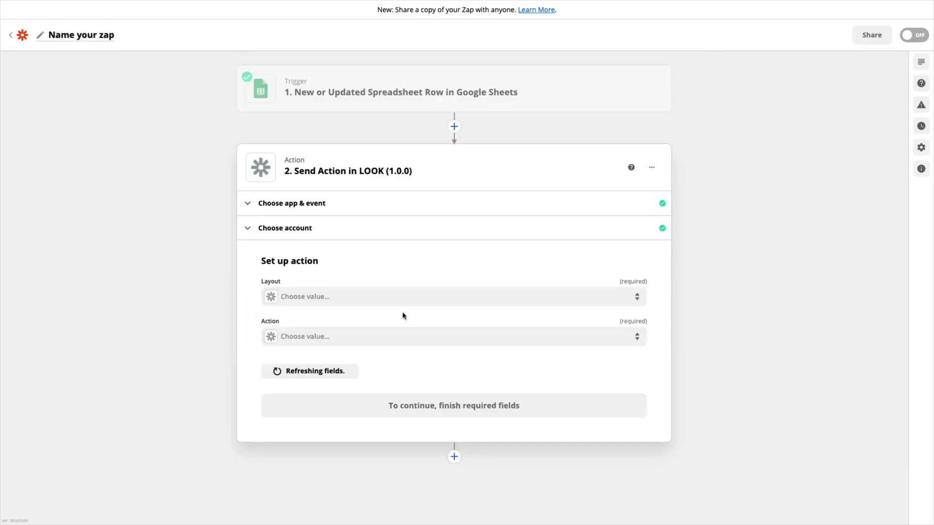
Send the sheet's Price as text to the Menu layout's Seafood Price action, then test.
click(365, 304)
click(298, 457)
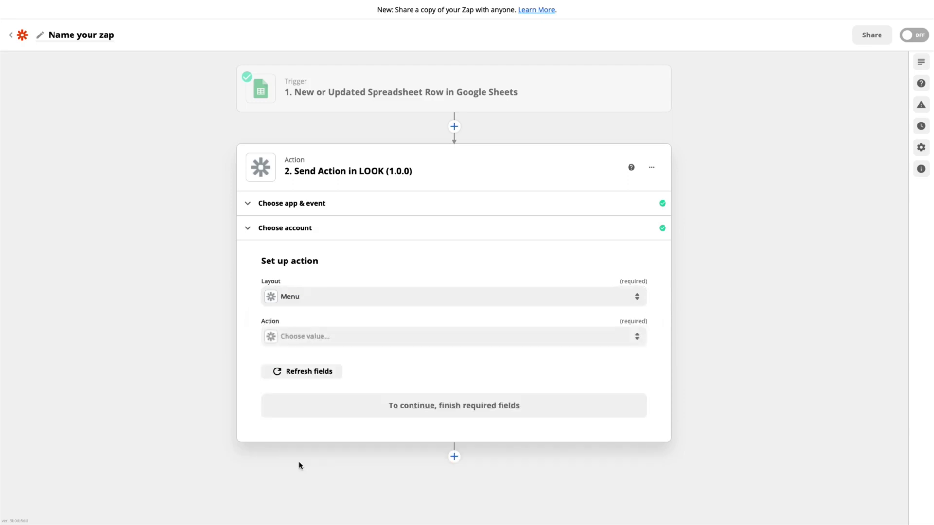
click(359, 343)
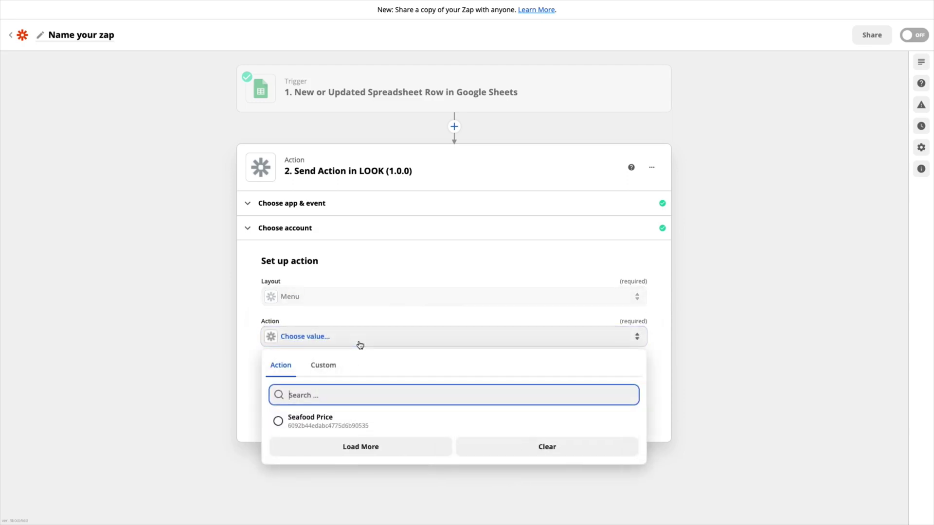
click(328, 419)
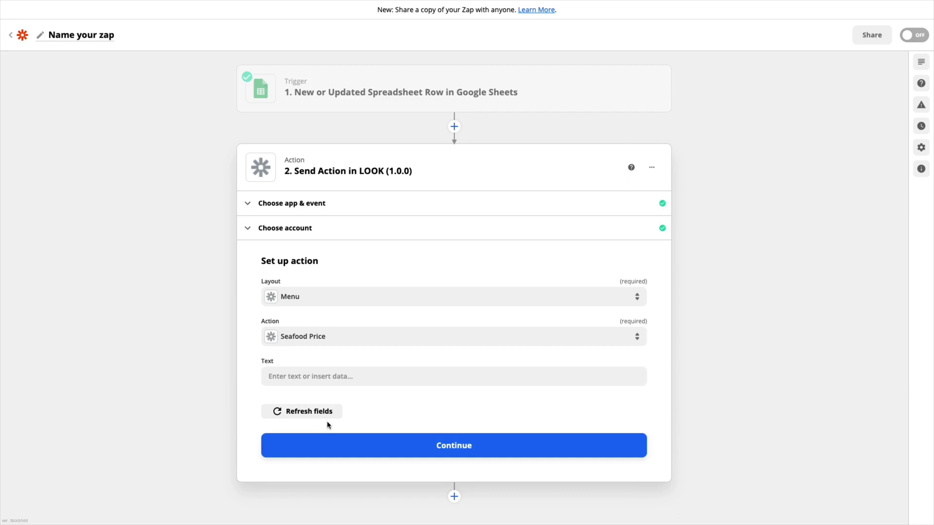
click(336, 378)
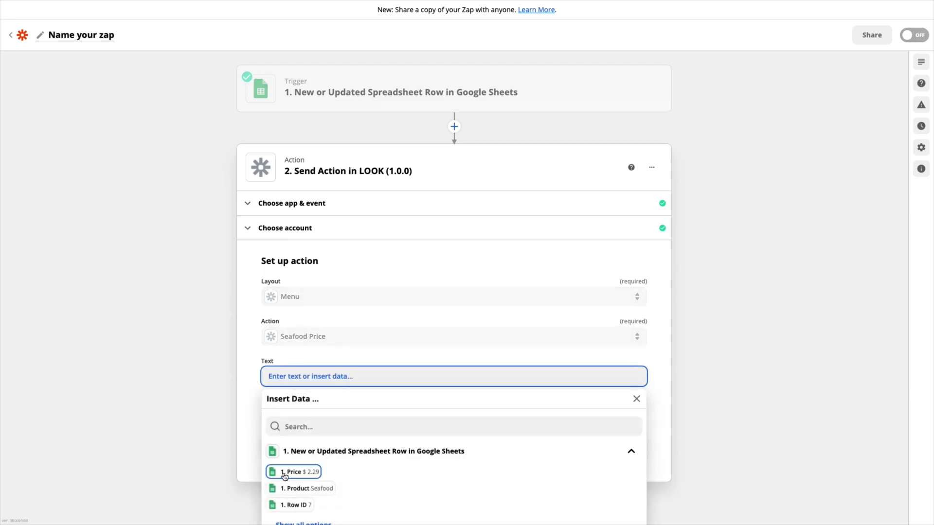
click(314, 475)
click(249, 432)
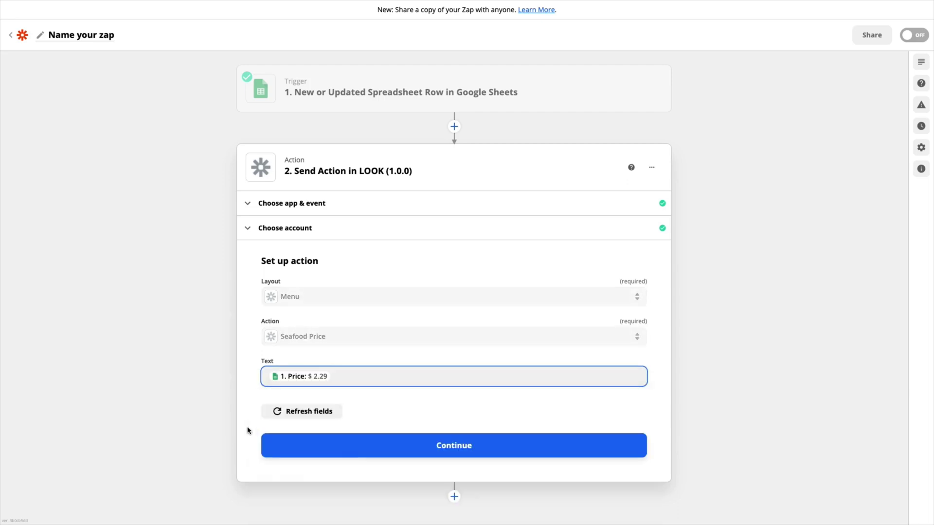
click(313, 444)
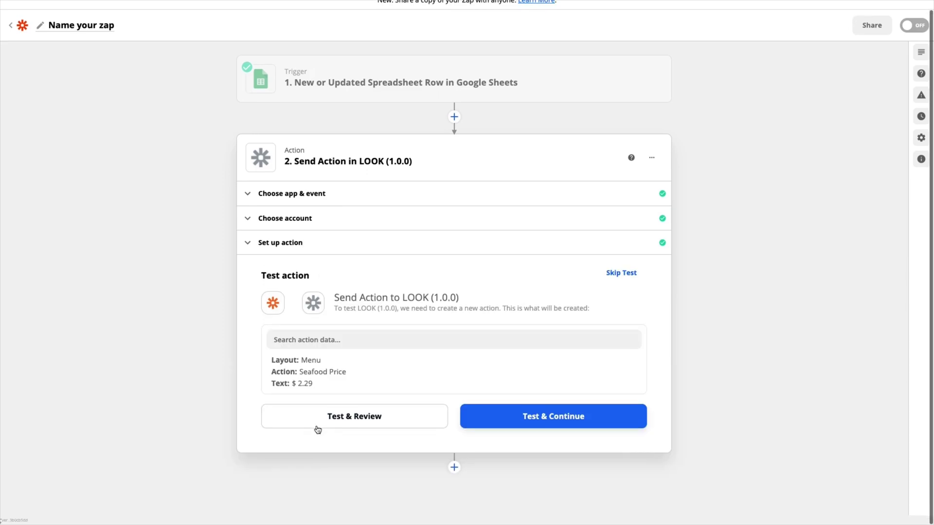
click(329, 417)
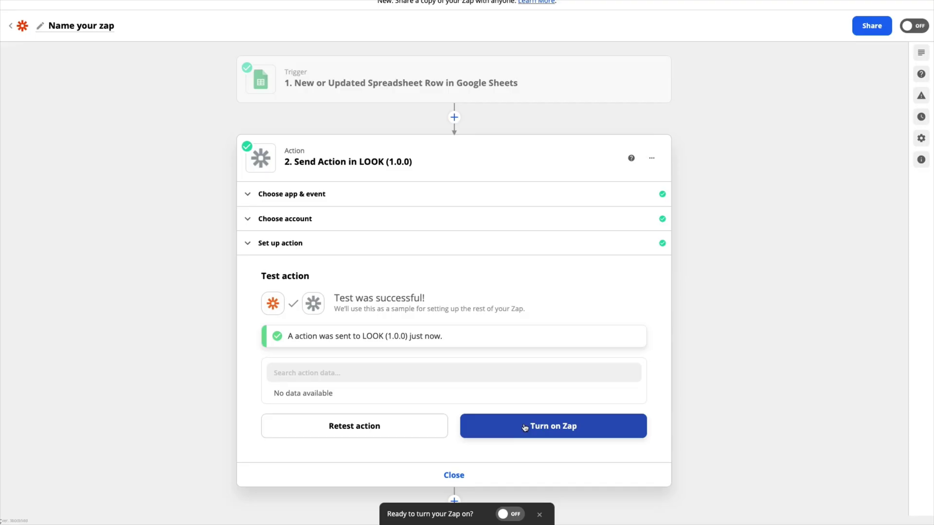
Turn on the finished zap.
click(524, 427)
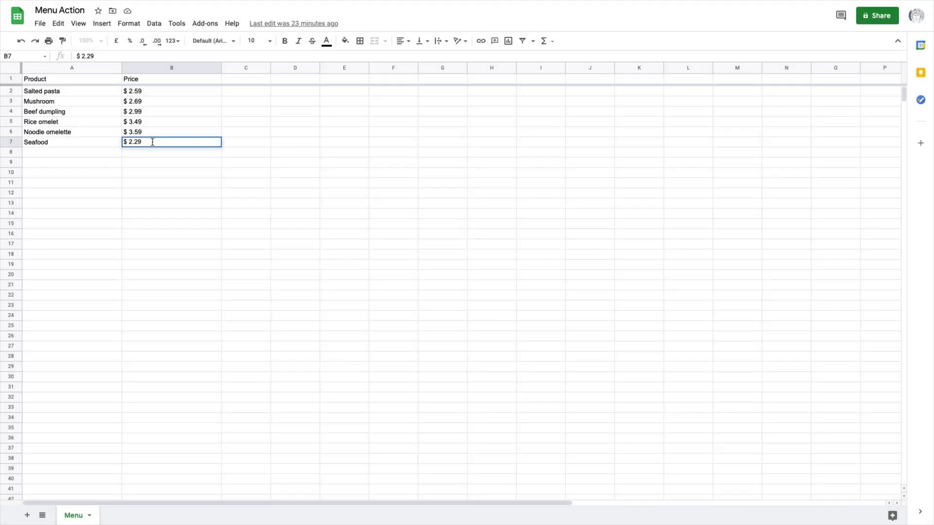
Change Seafood's price in cell B7 from $ 2.29 to $ 5.69.
double_click(130, 141)
click(142, 164)
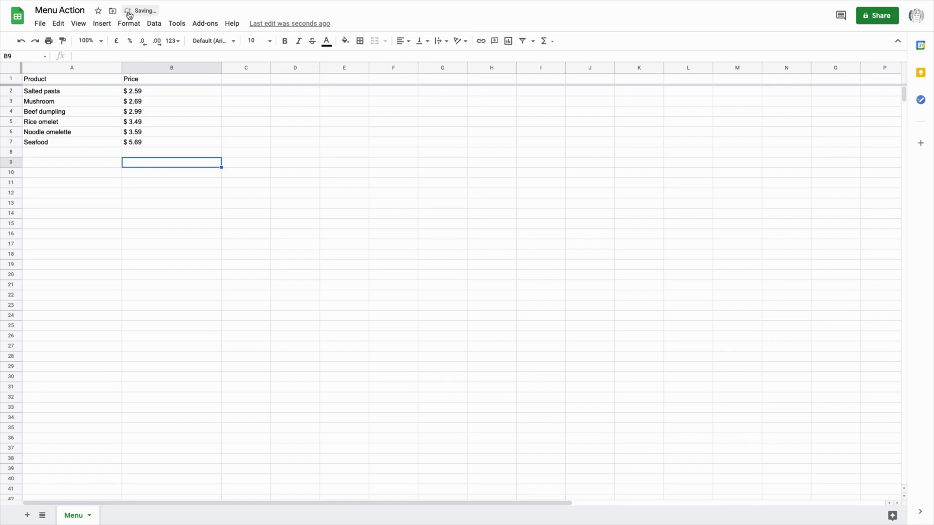